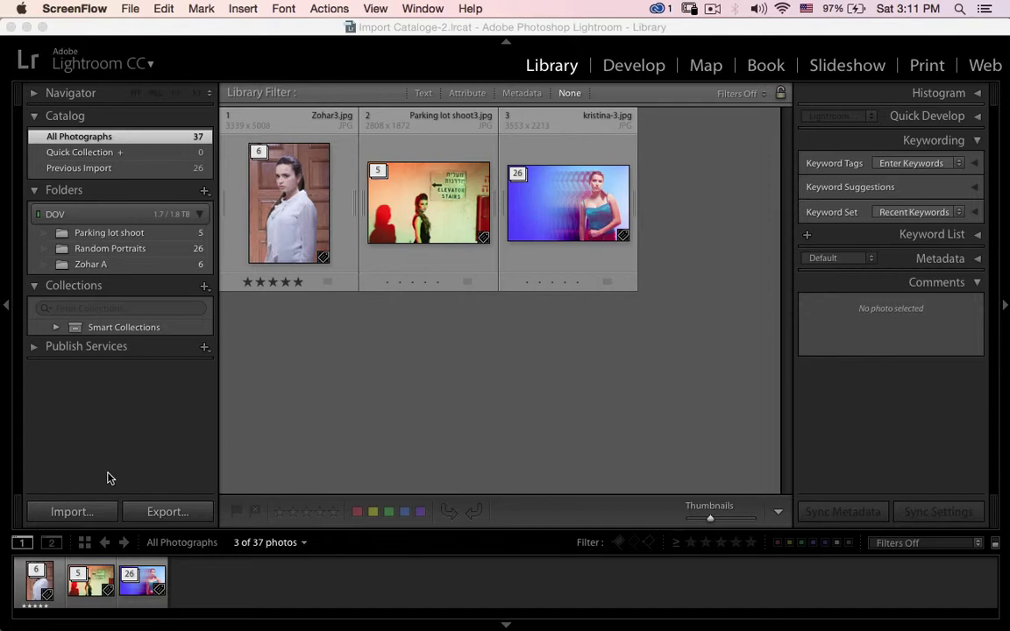
Step: Start an import with the 'In The florest' folder under DOV as the source
click(75, 517)
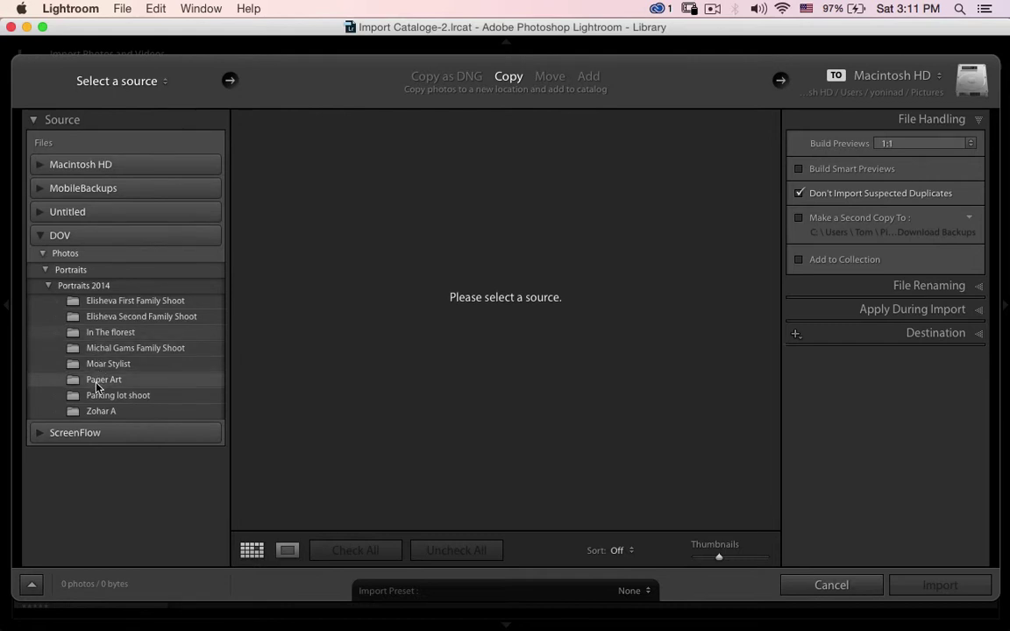
click(132, 332)
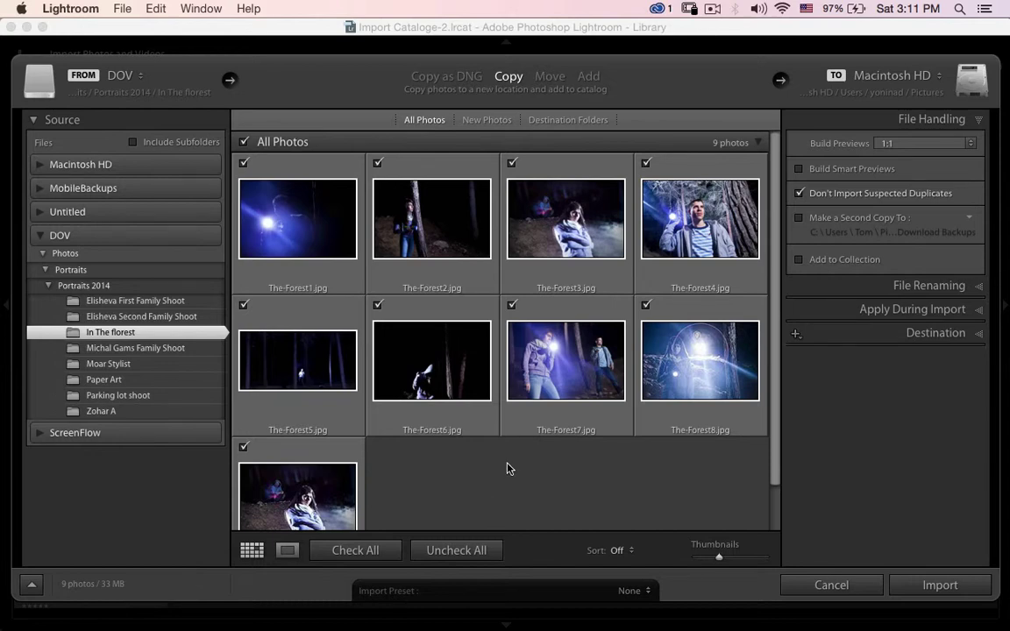
click(587, 79)
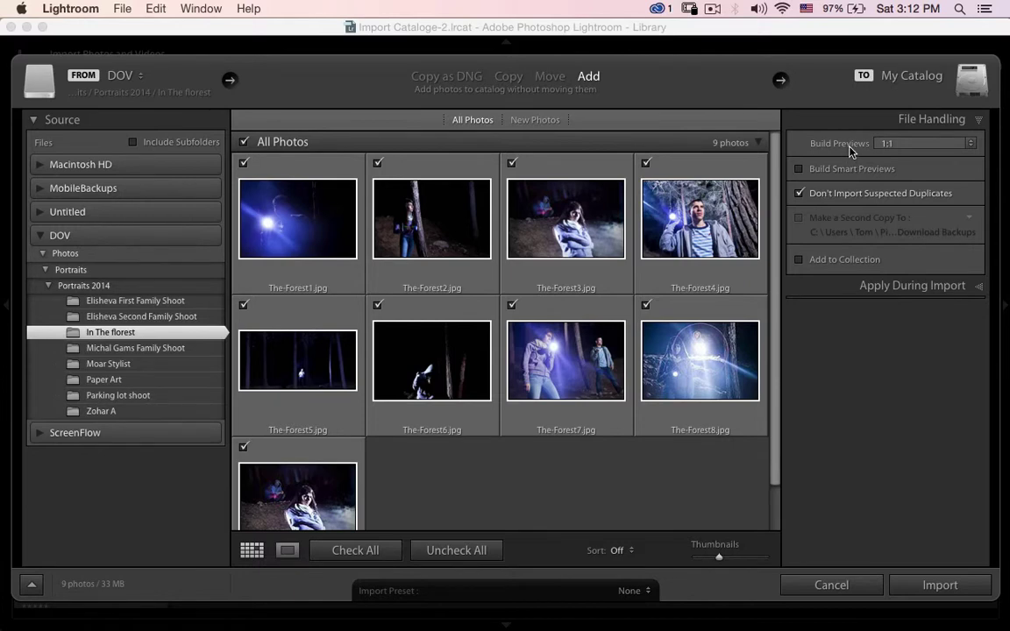
Step: Set the import's Build Previews option in File Handling to 1:1
click(935, 124)
click(882, 146)
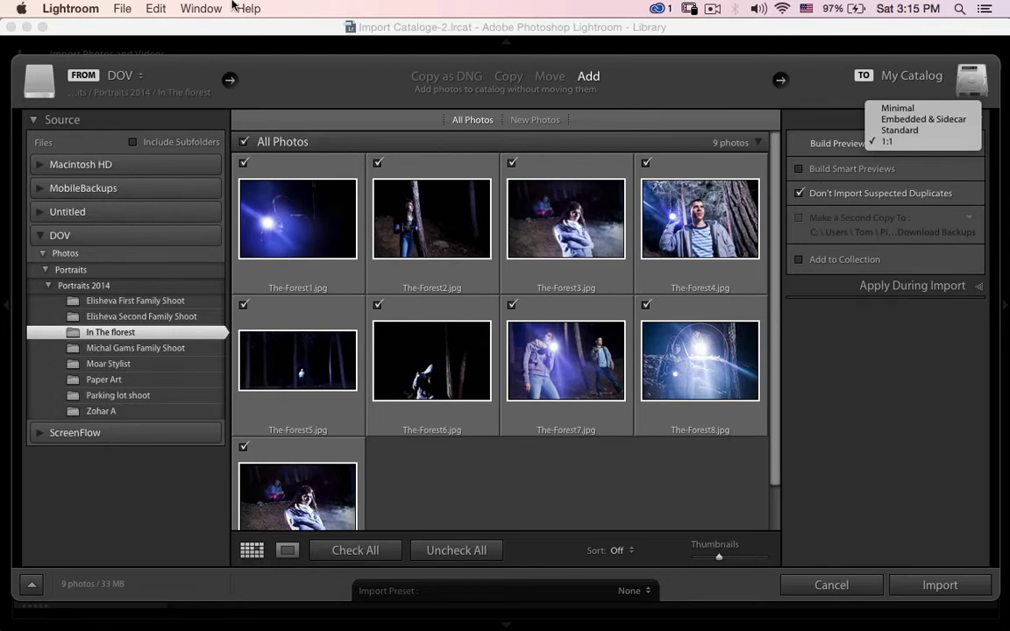
Step: Show the File Handling tab of Lightroom's Catalog Settings with the preview cache options
click(62, 10)
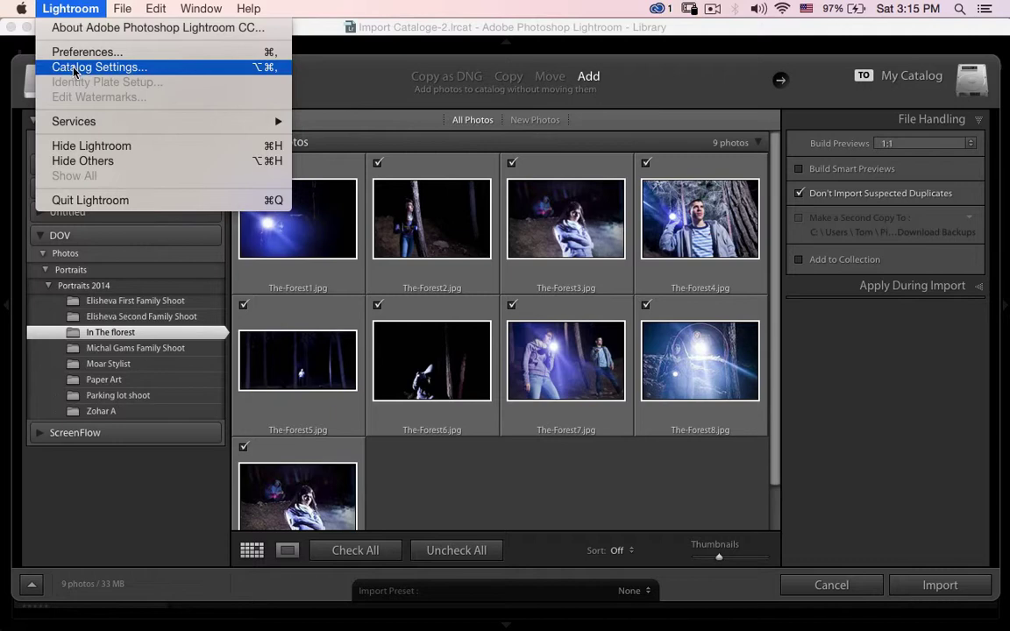
click(76, 72)
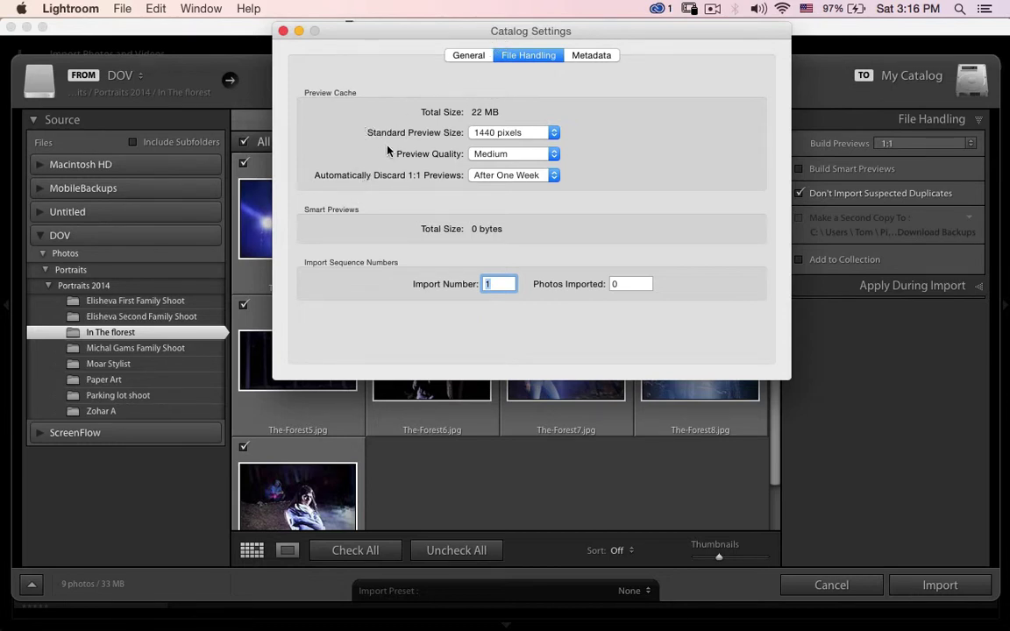
click(480, 135)
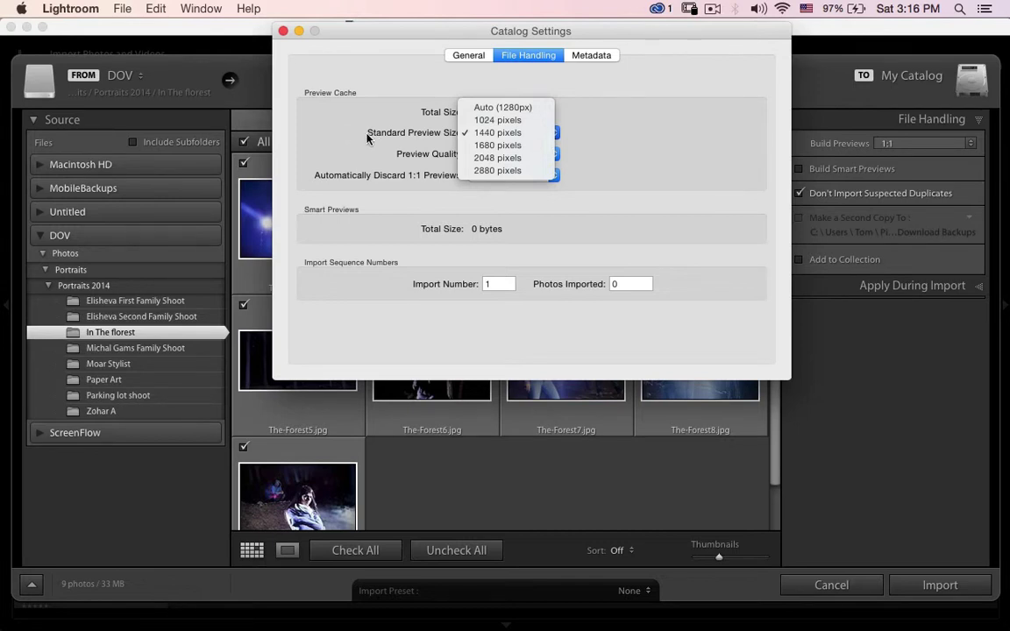
click(321, 121)
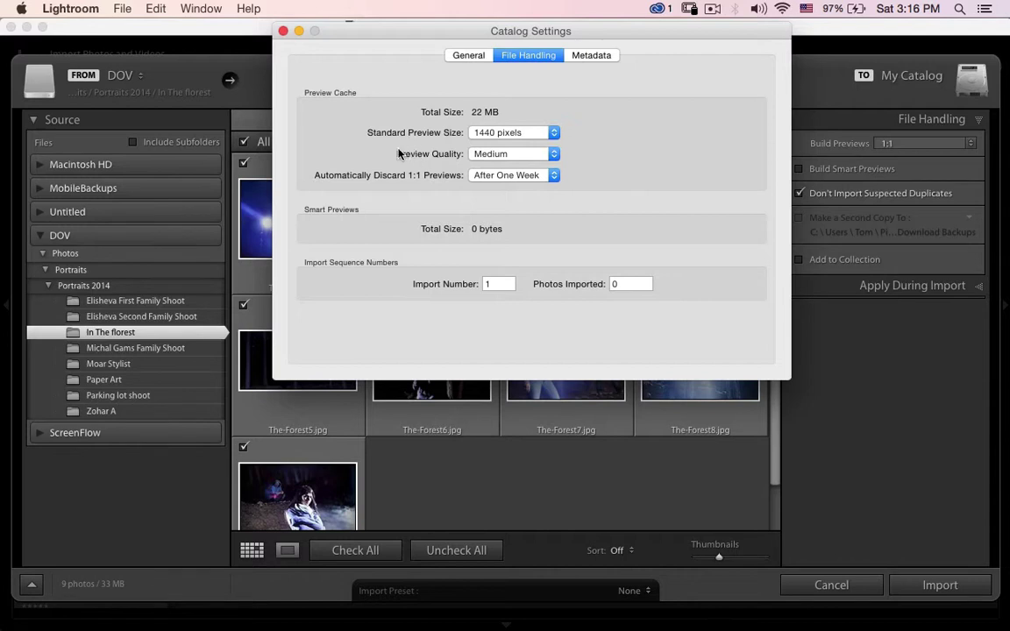
click(513, 154)
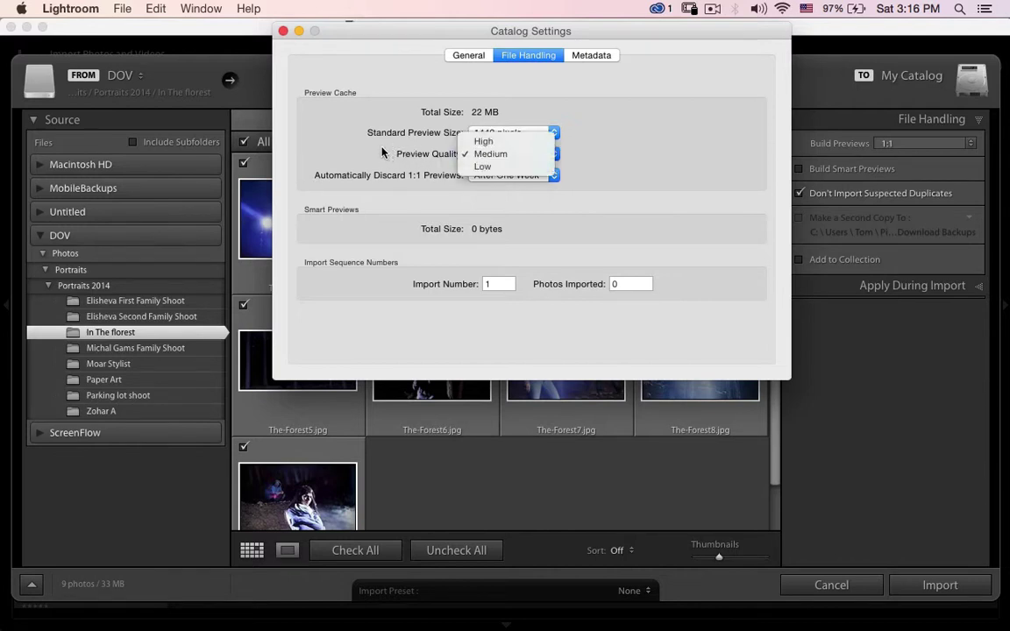
click(382, 180)
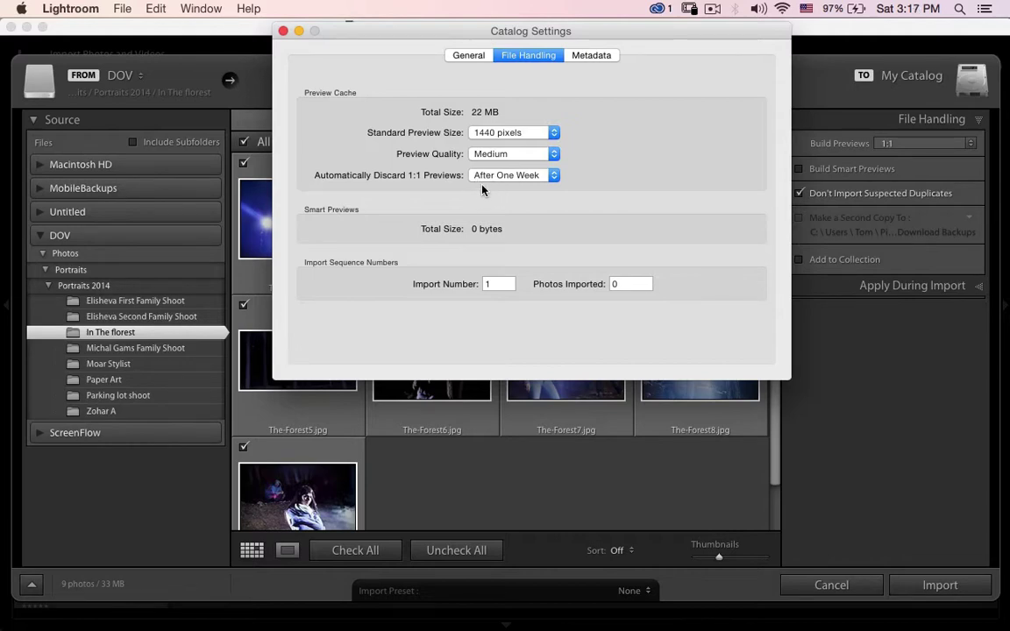
click(511, 175)
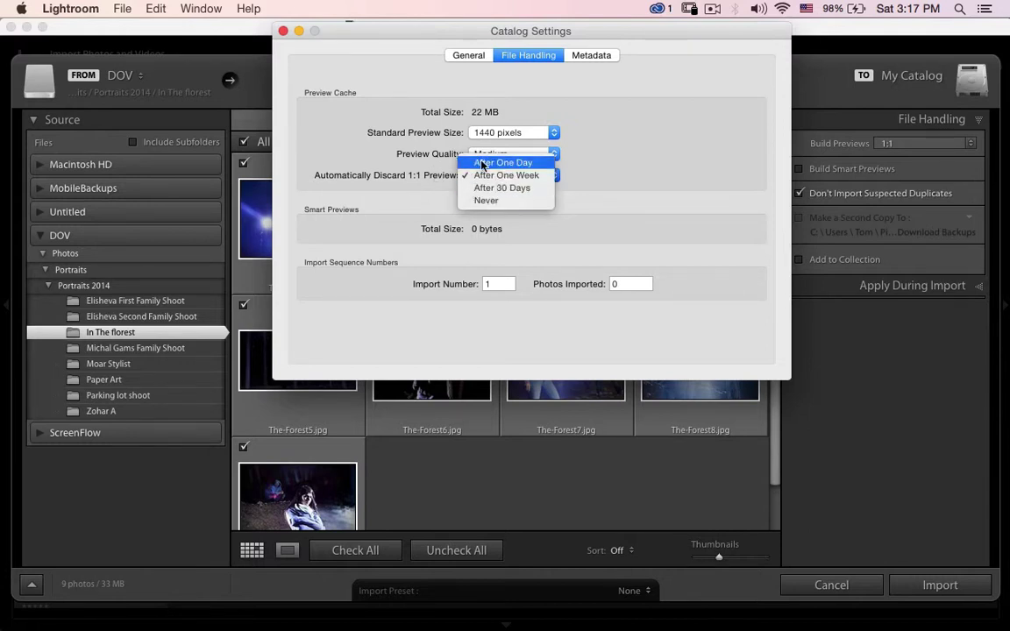
Step: Keep discarding 1:1 previews after one week, close Catalog Settings, and import the nine photos
click(410, 194)
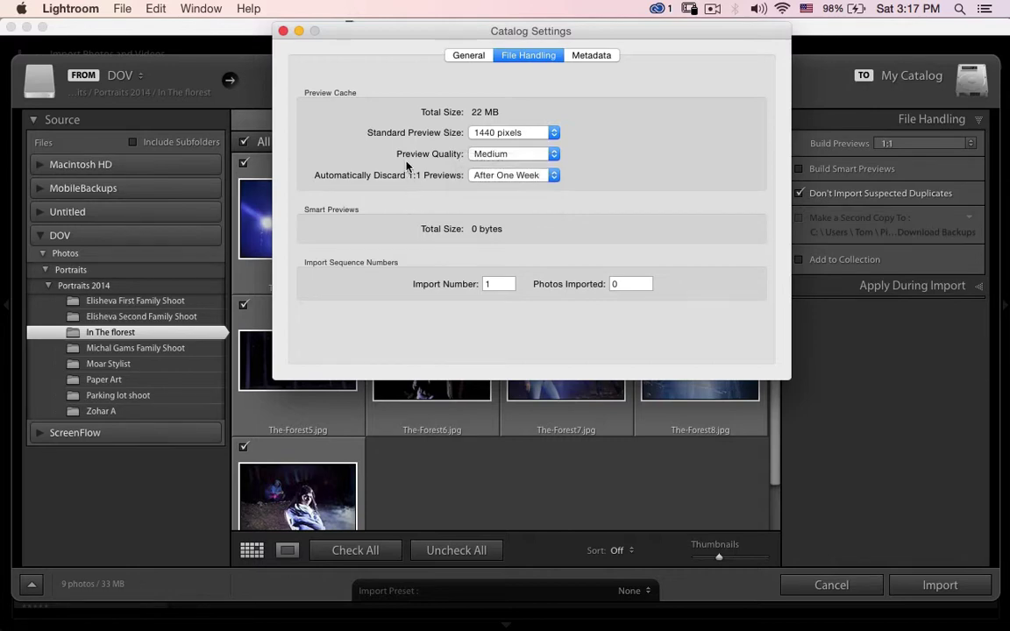
click(283, 32)
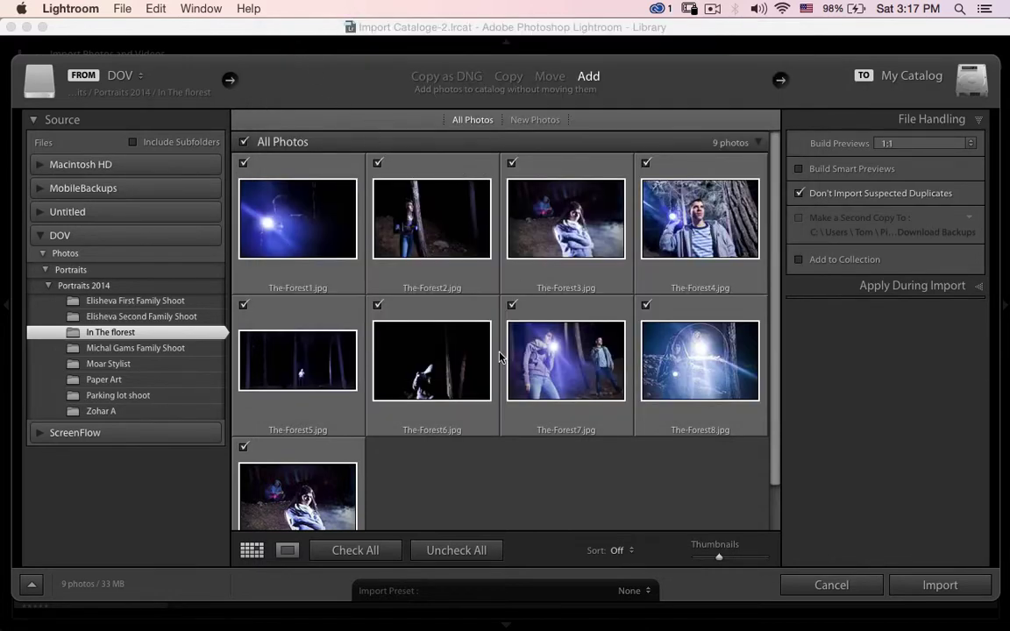
click(932, 594)
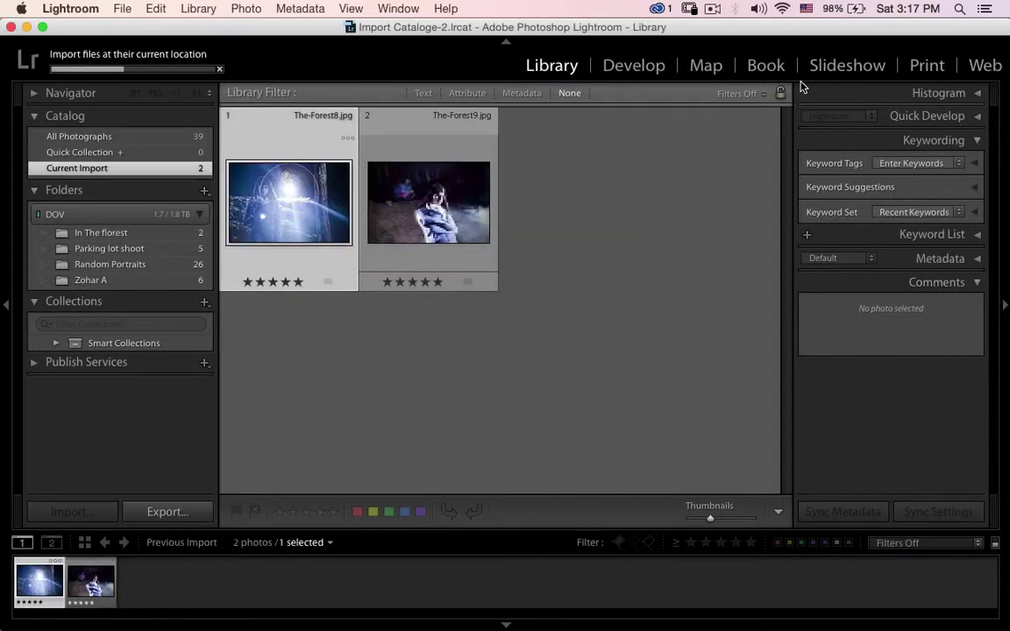